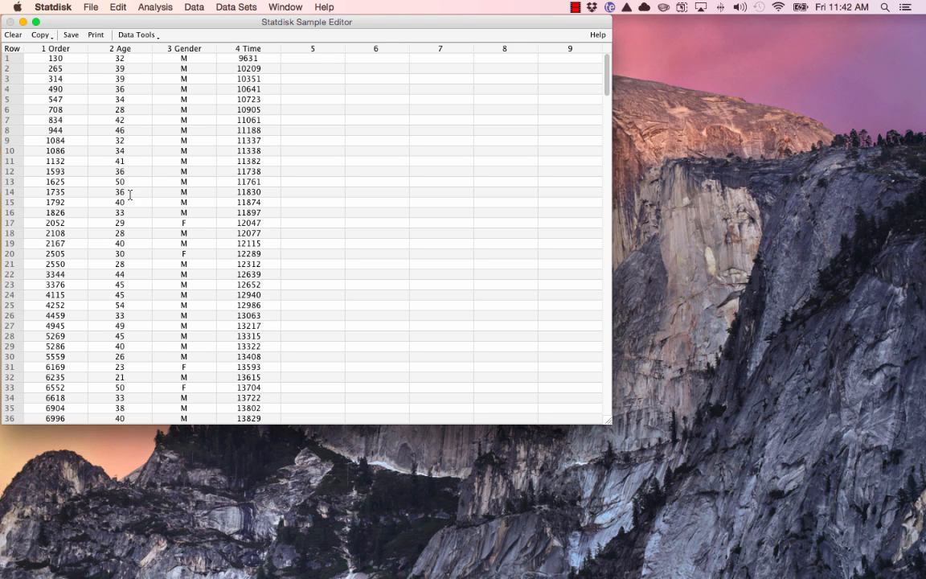
# - Copy only the Age column from the sample data using Copy Columns
pyautogui.scroll(-3, 119, 181)
pyautogui.scroll(3, 132, 205)
pyautogui.click(119, 10)
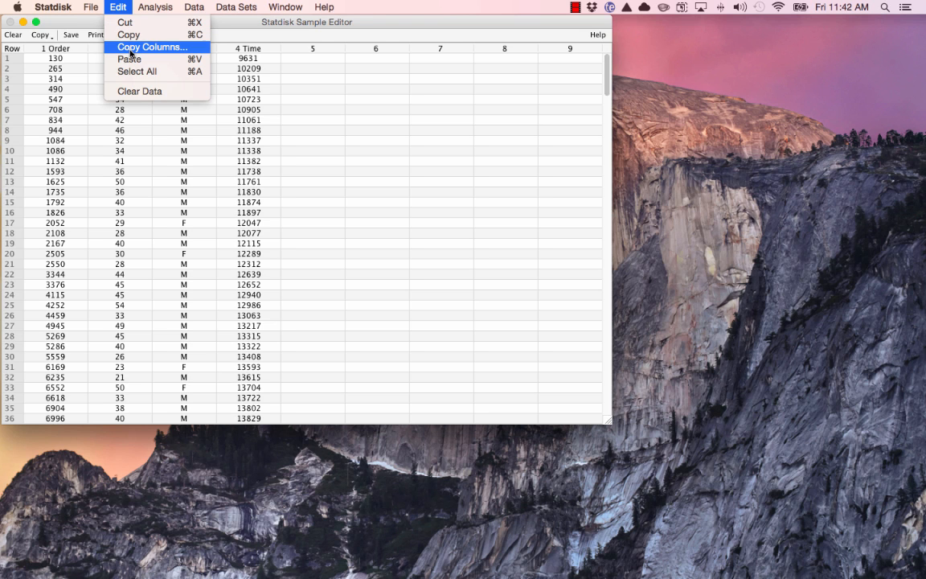
pyautogui.click(120, 49)
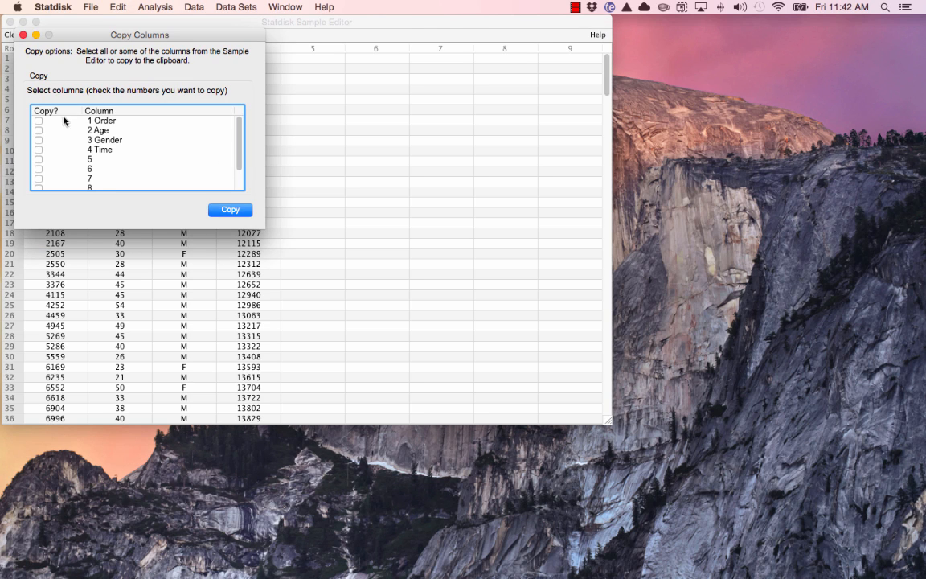
pyautogui.click(39, 131)
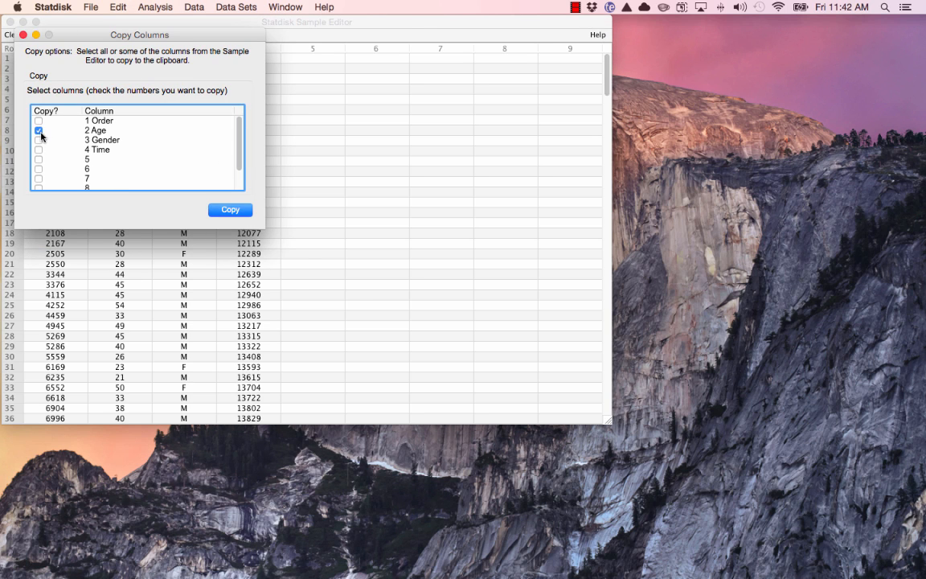
pyautogui.click(245, 216)
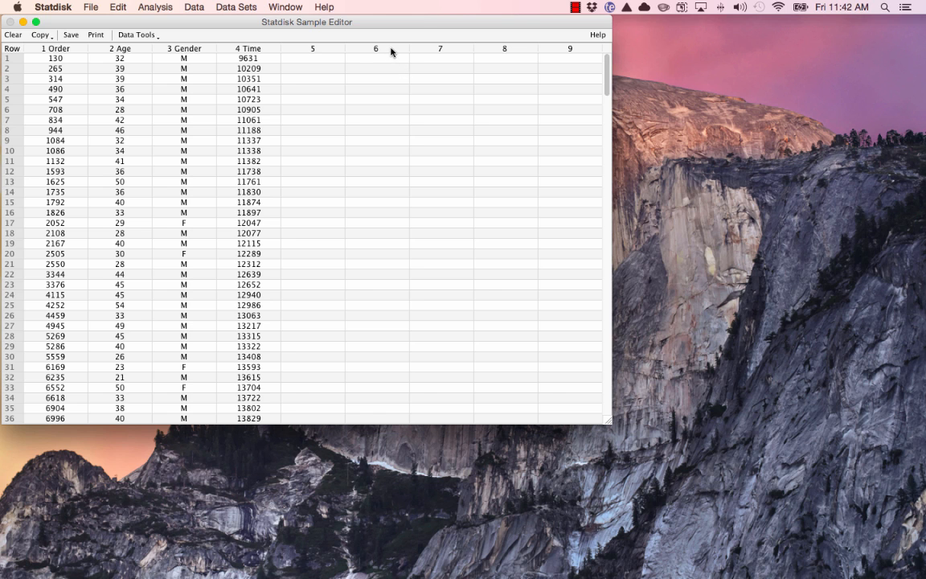
# - Paste the copied ages into empty column 6
pyautogui.click(392, 52)
pyautogui.scroll(-3, 366, 56)
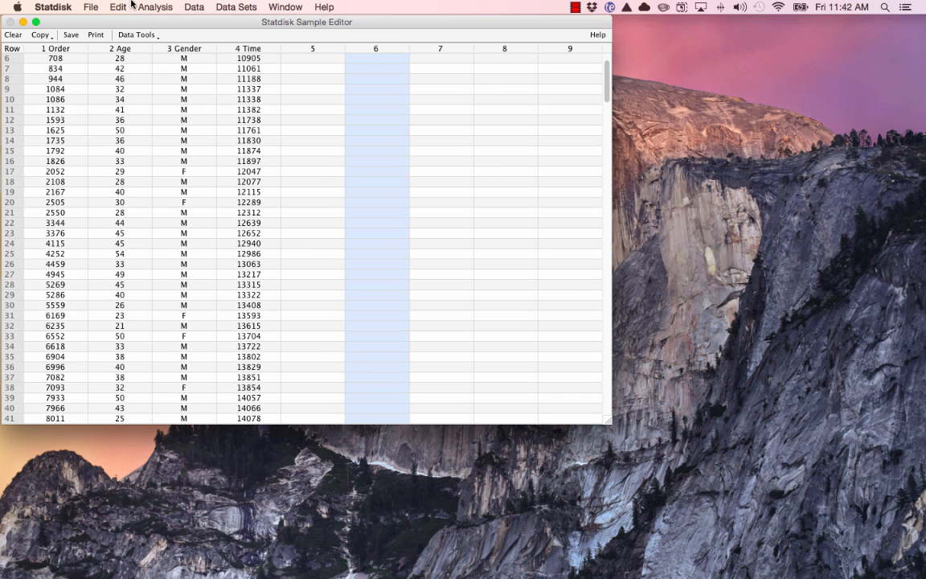
pyautogui.click(118, 6)
pyautogui.click(121, 58)
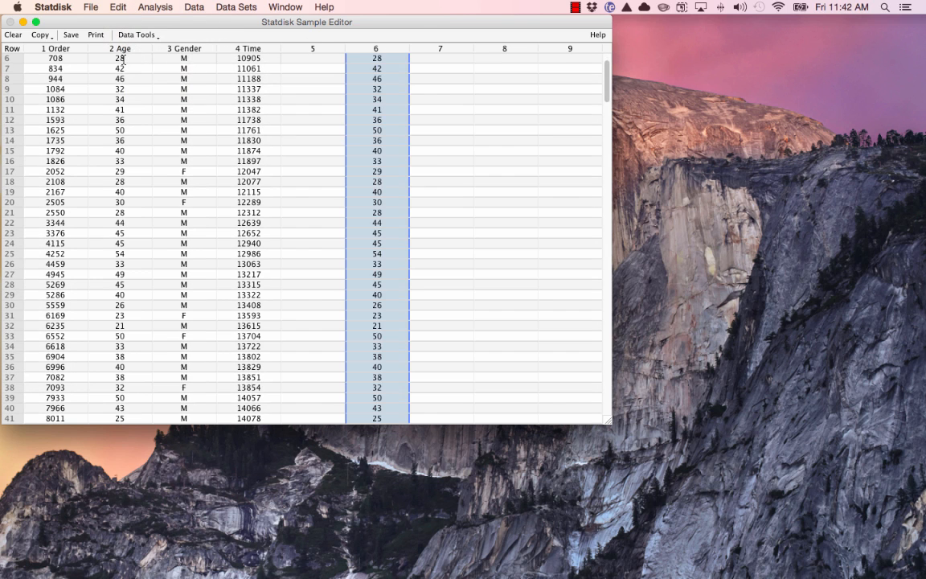
pyautogui.scroll(3, 226, 91)
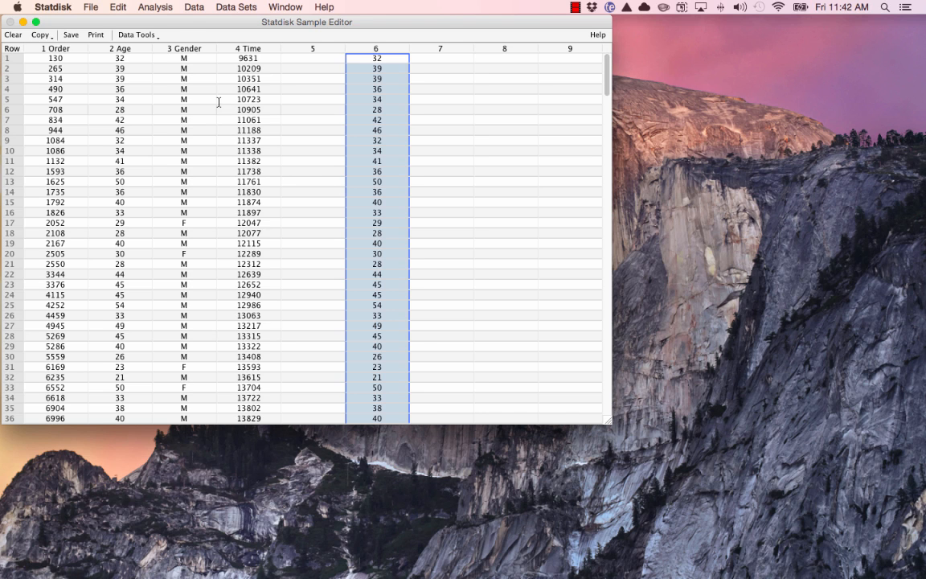
# - Sort only column 6 in A to Z order, leaving the other columns out of the sort
pyautogui.click(198, 6)
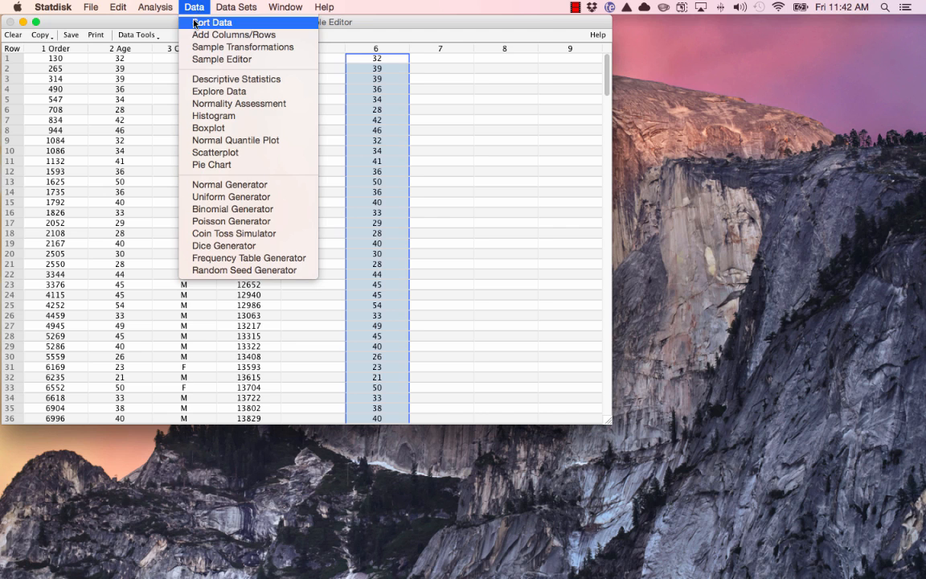
pyautogui.click(183, 23)
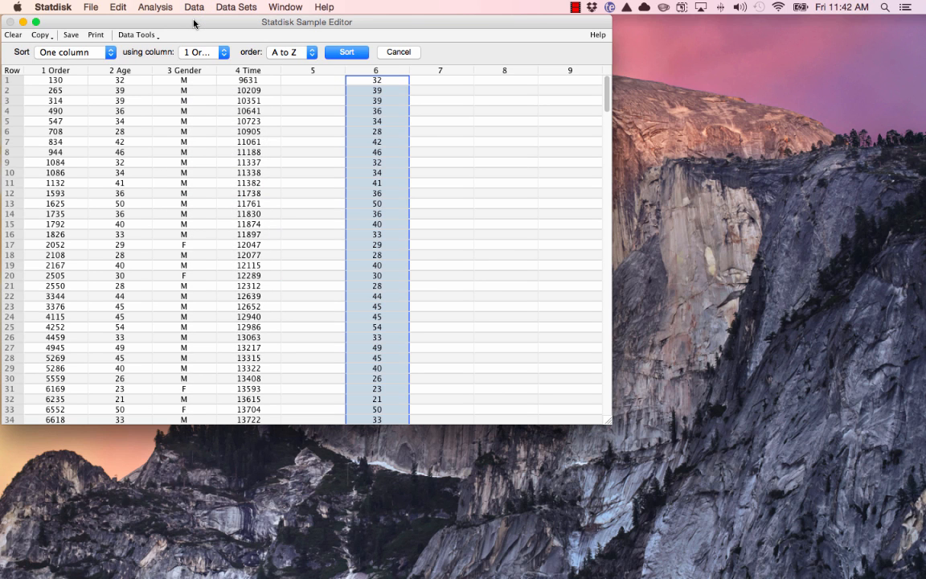
pyautogui.click(72, 51)
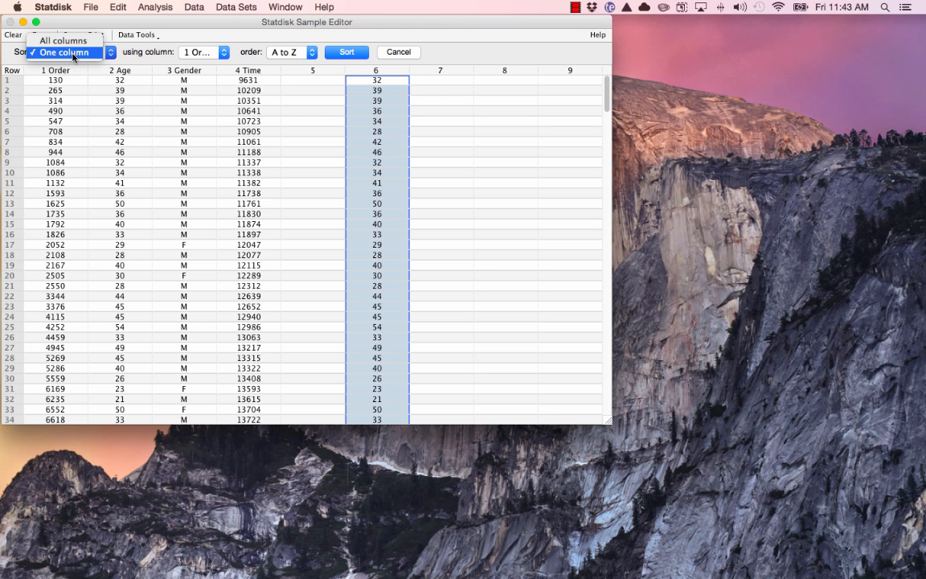
pyautogui.click(73, 53)
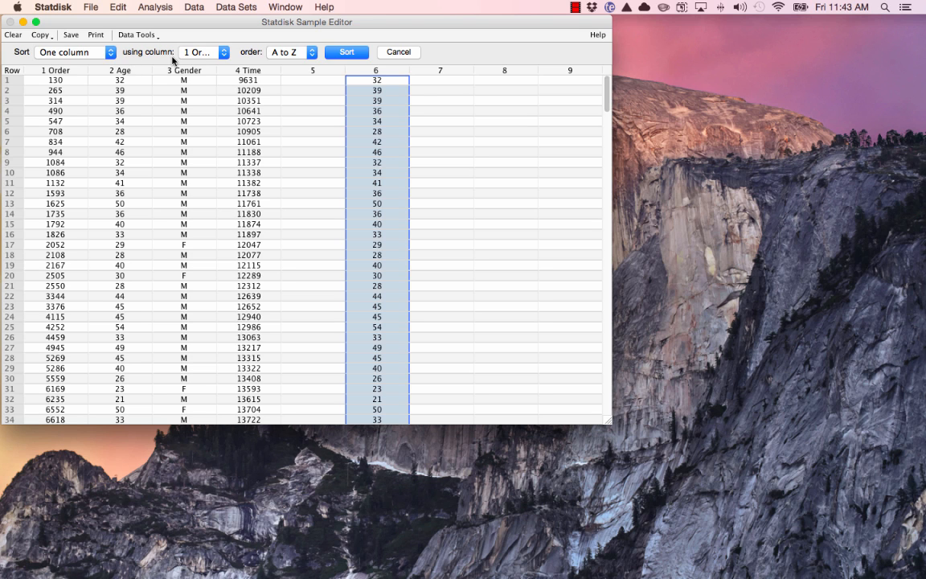
pyautogui.click(201, 54)
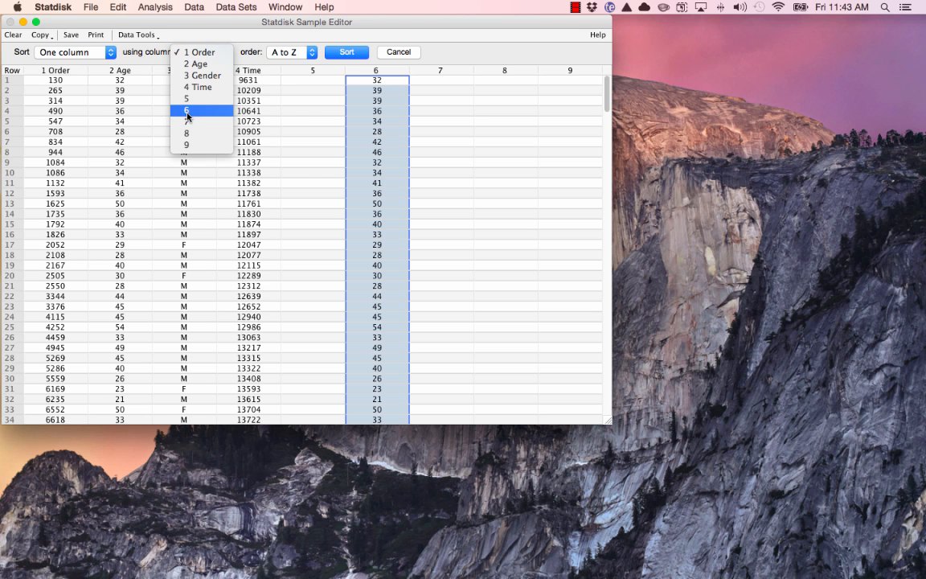
pyautogui.click(187, 110)
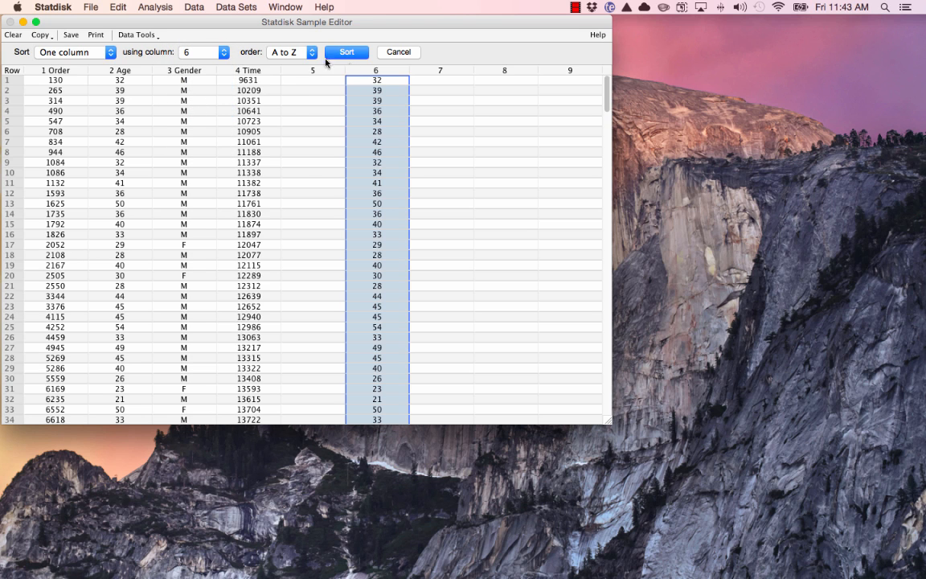
pyautogui.click(277, 53)
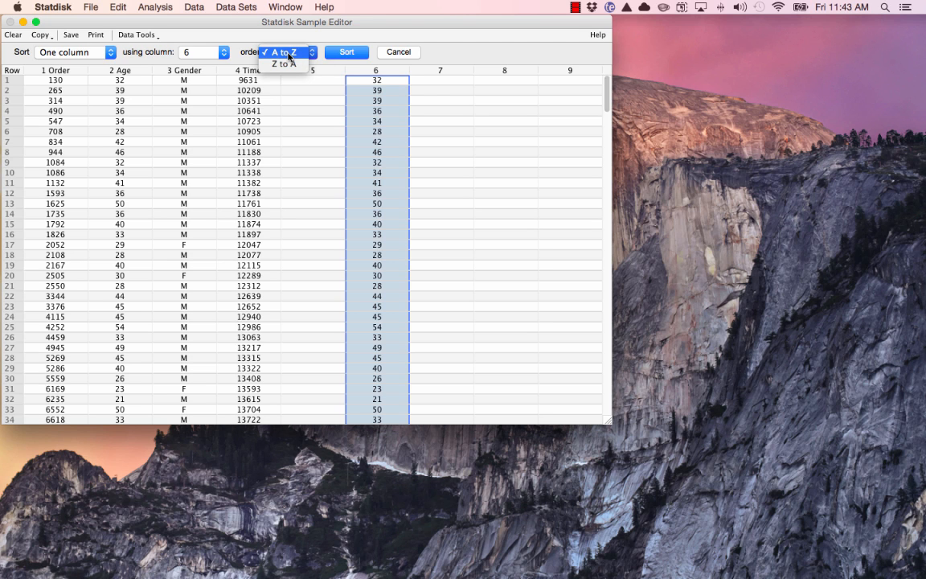
pyautogui.click(288, 53)
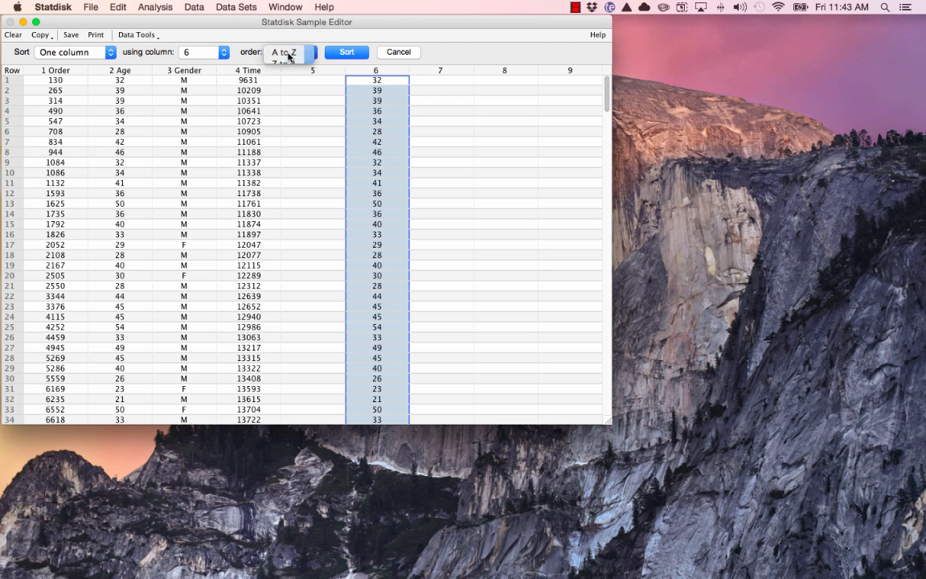
pyautogui.click(339, 54)
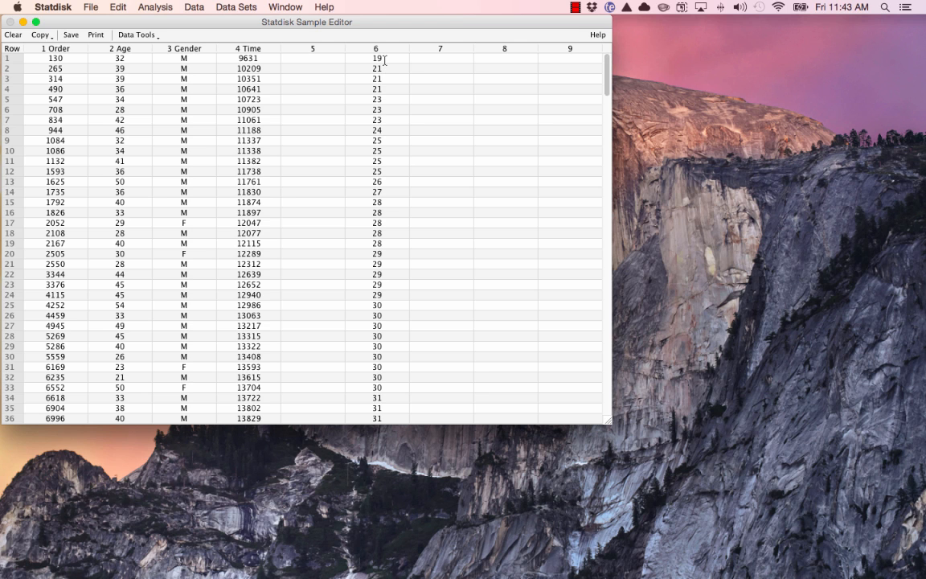
# - Sort all columns together using the Age column in A to Z order
pyautogui.scroll(-20, 386, 61)
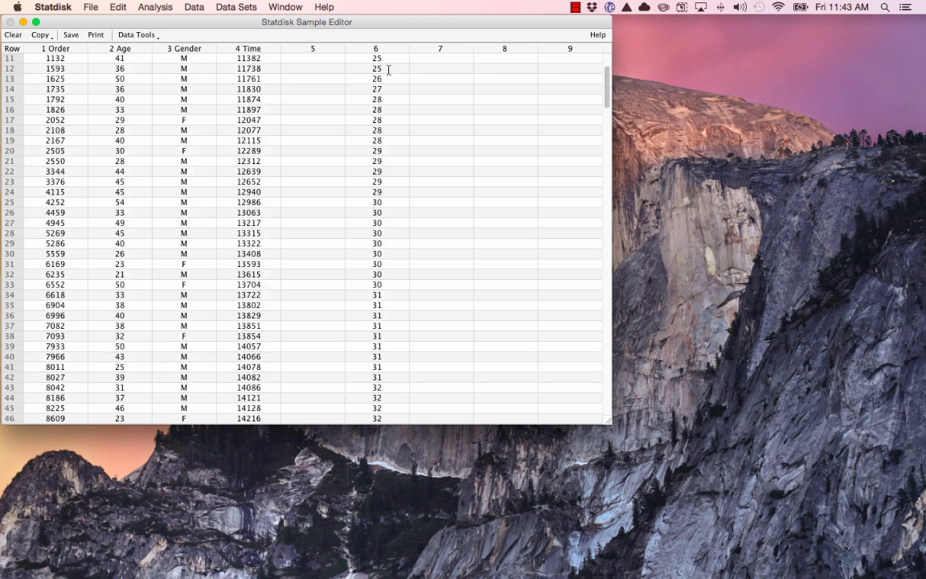
pyautogui.scroll(12, 389, 71)
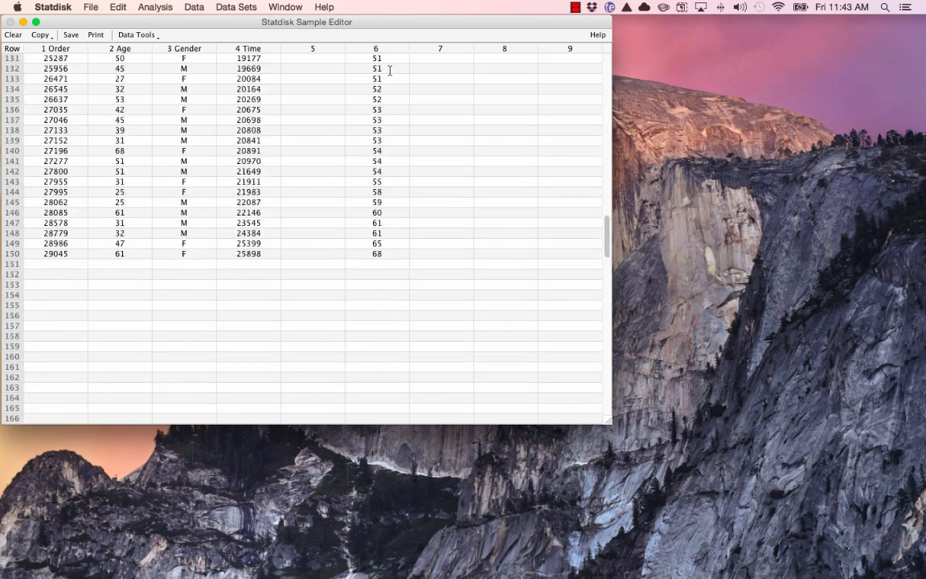
pyautogui.scroll(-8, 389, 71)
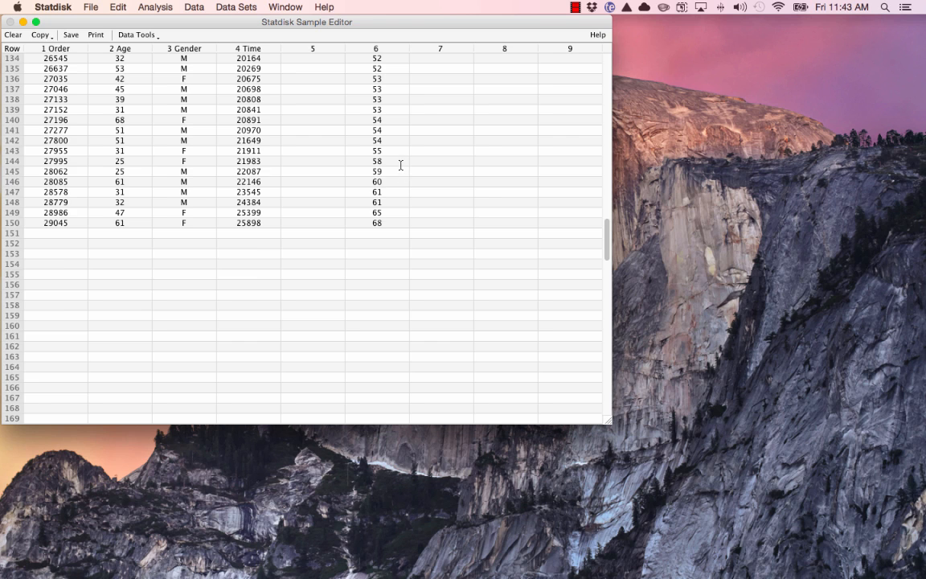
pyautogui.scroll(20, 400, 165)
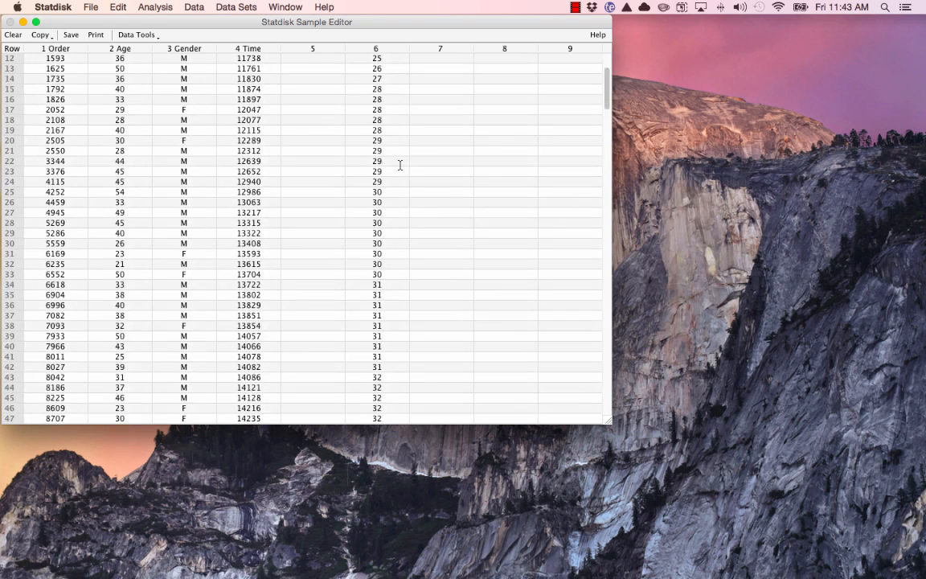
pyautogui.scroll(3, 400, 165)
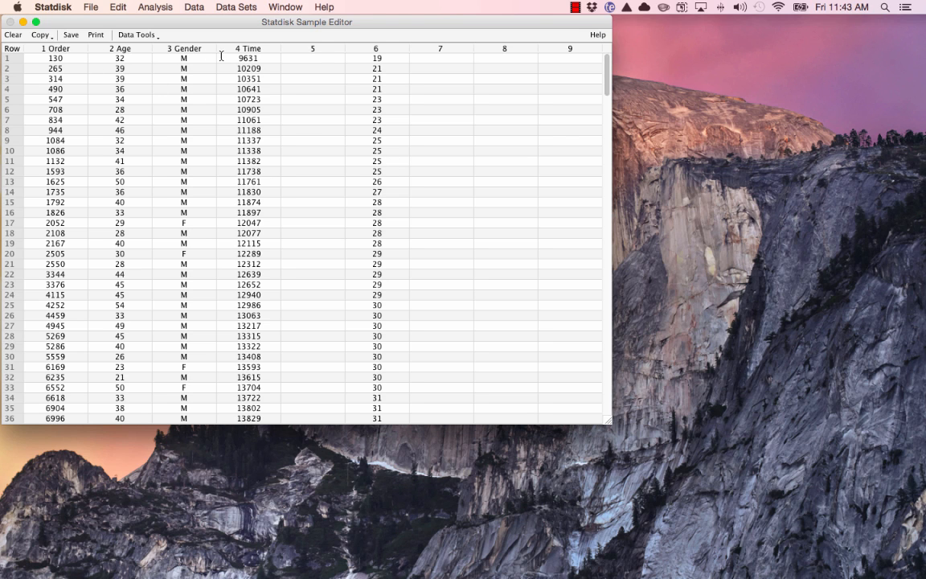
pyautogui.click(187, 9)
pyautogui.click(201, 24)
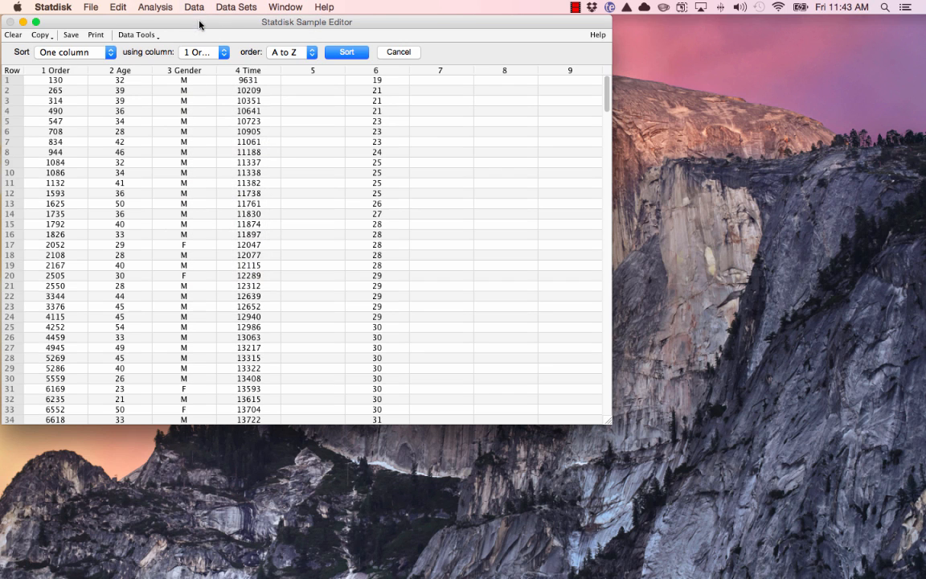
pyautogui.click(109, 53)
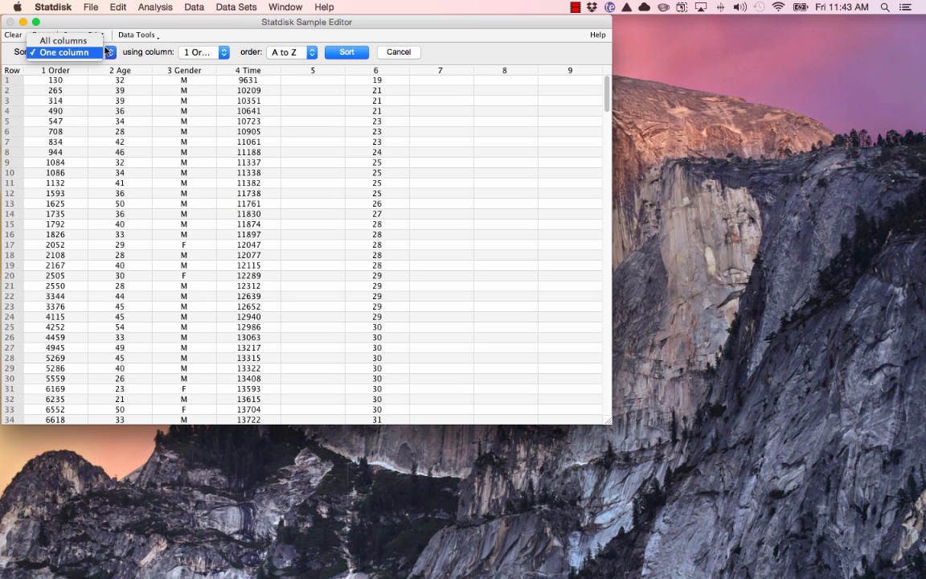
pyautogui.click(80, 38)
pyautogui.click(199, 53)
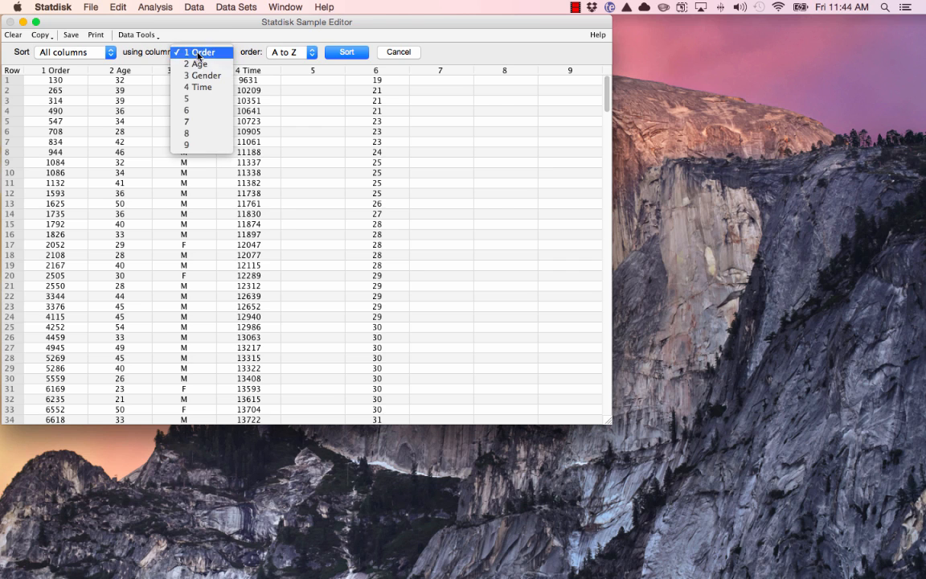
pyautogui.click(177, 63)
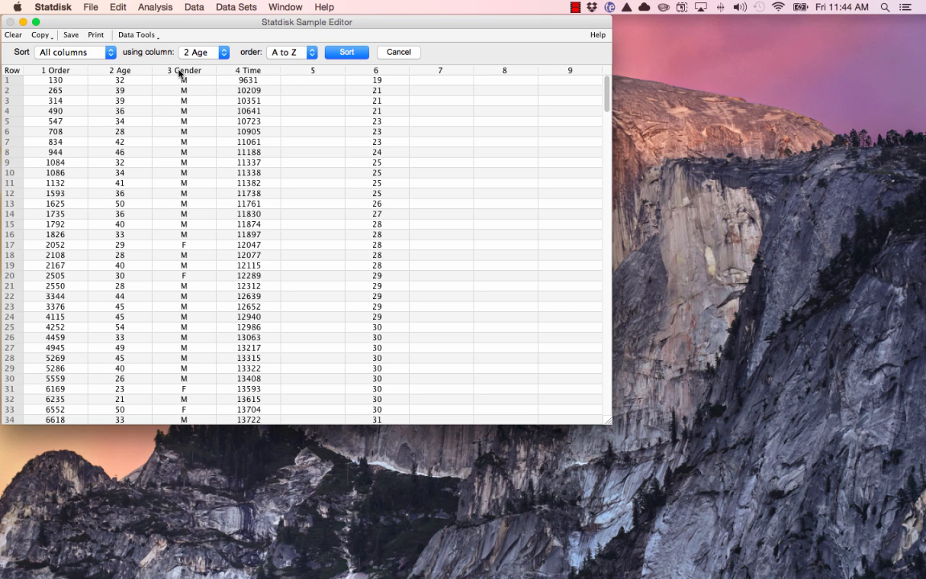
pyautogui.click(338, 54)
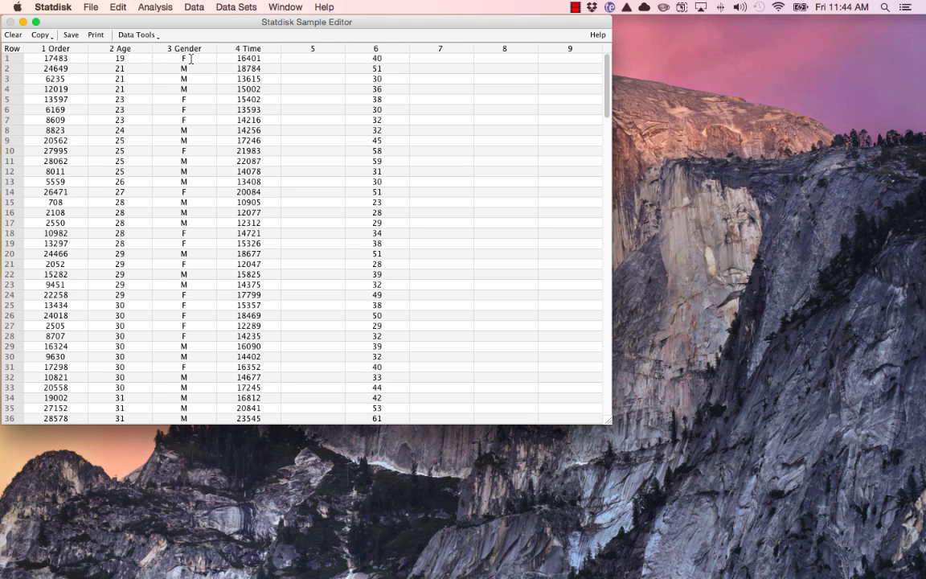
pyautogui.scroll(-2, 191, 59)
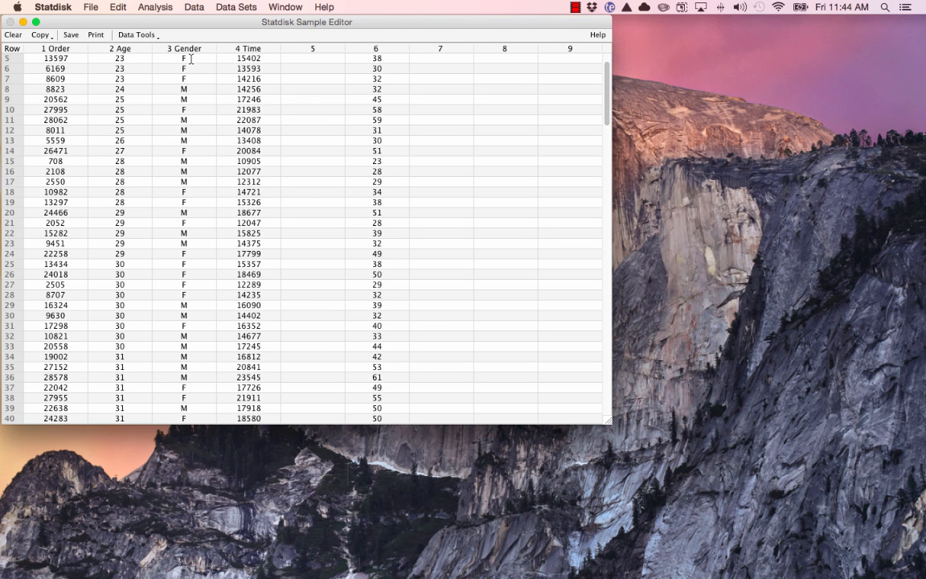
pyautogui.scroll(2, 190, 59)
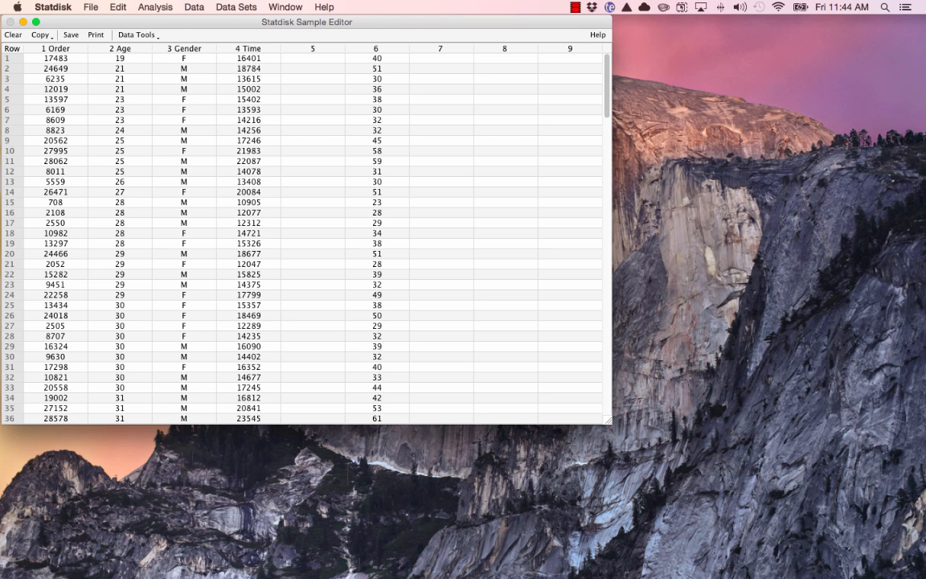
pyautogui.click(575, 8)
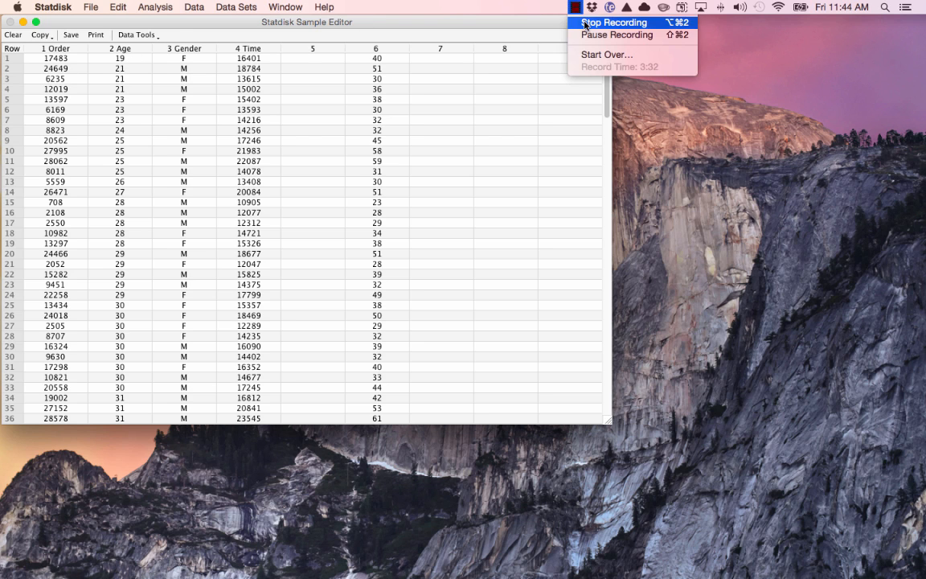